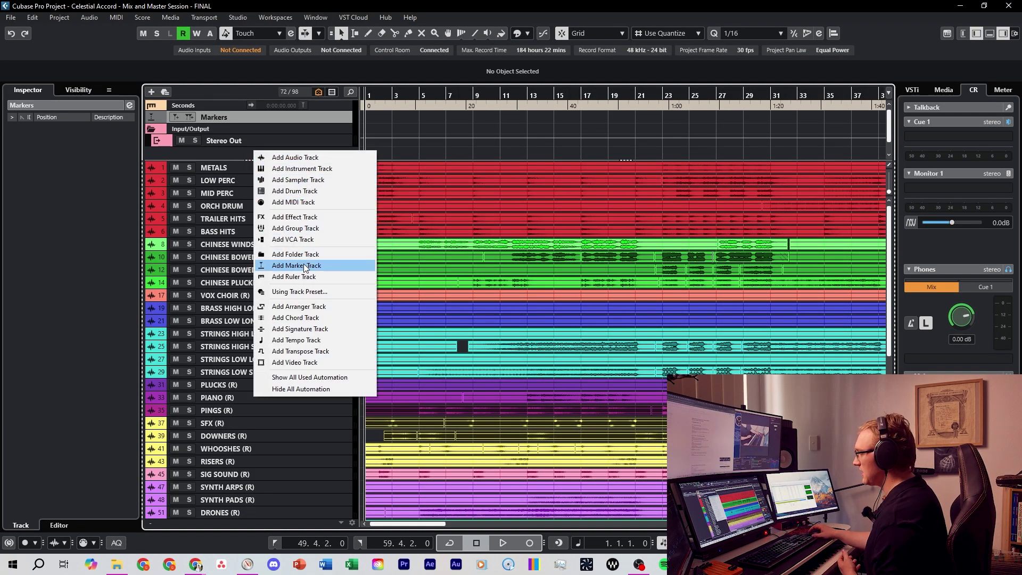
Add an arranger track, enlarge the top track zone to fit it, and activate it
{"action": "left_click", "coordinate": [311, 307]}
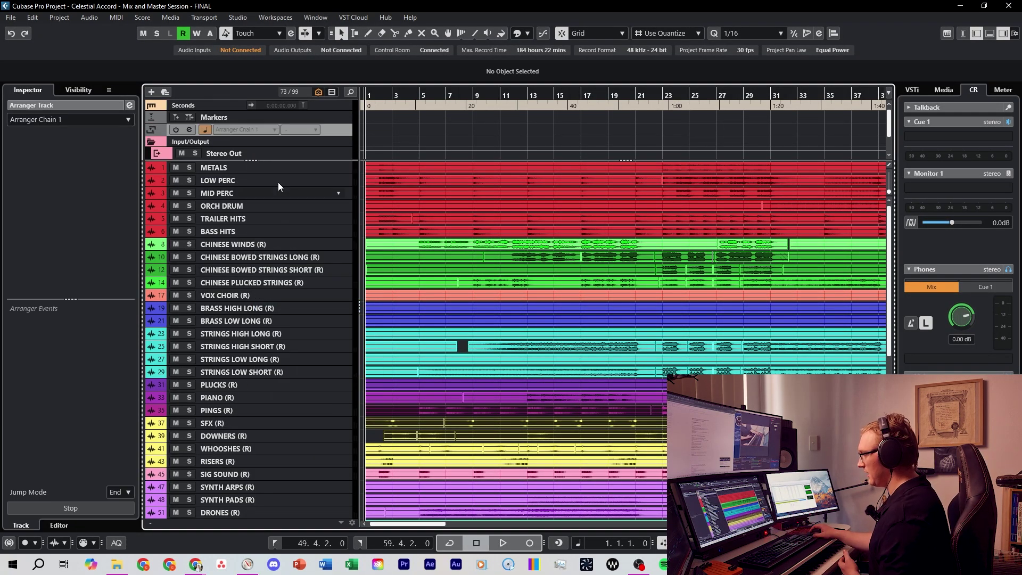
{"action": "left_click_drag", "start_coordinate": [251, 160], "coordinate": [254, 175]}
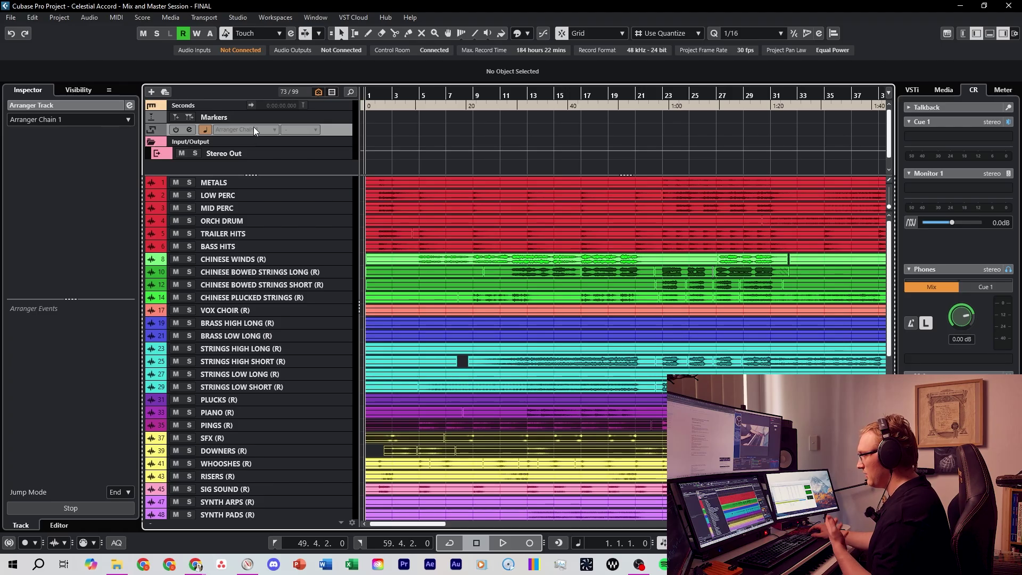
{"action": "left_click", "coordinate": [176, 130]}
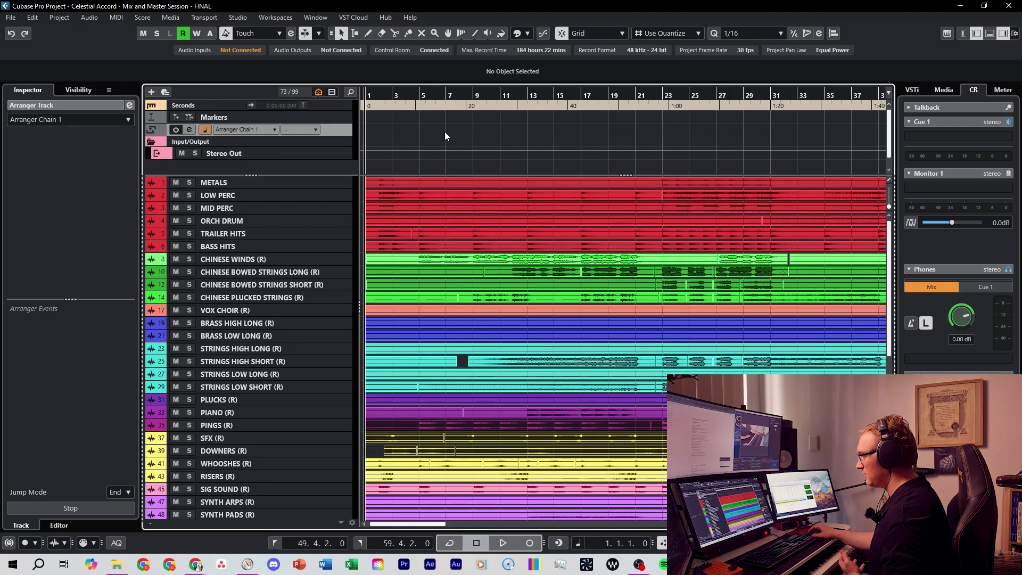
Draw arranger sections A through E one after another along the timeline
{"action": "key", "text": "h"}
{"action": "key", "text": "h"}
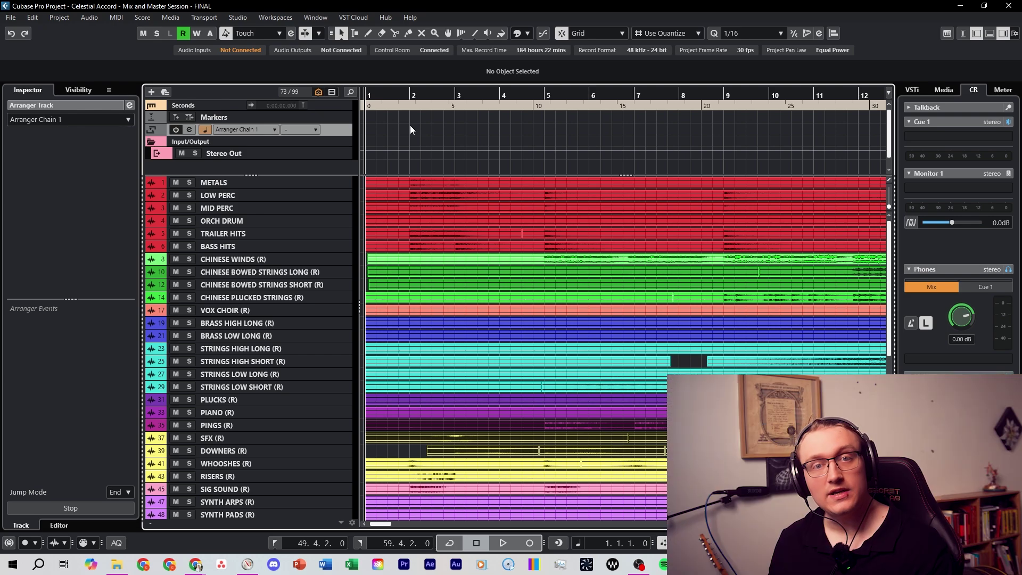
{"action": "left_click_drag", "start_coordinate": [413, 129], "coordinate": [503, 122]}
{"action": "key", "text": "g"}
{"action": "left_click_drag", "start_coordinate": [435, 125], "coordinate": [696, 126]}
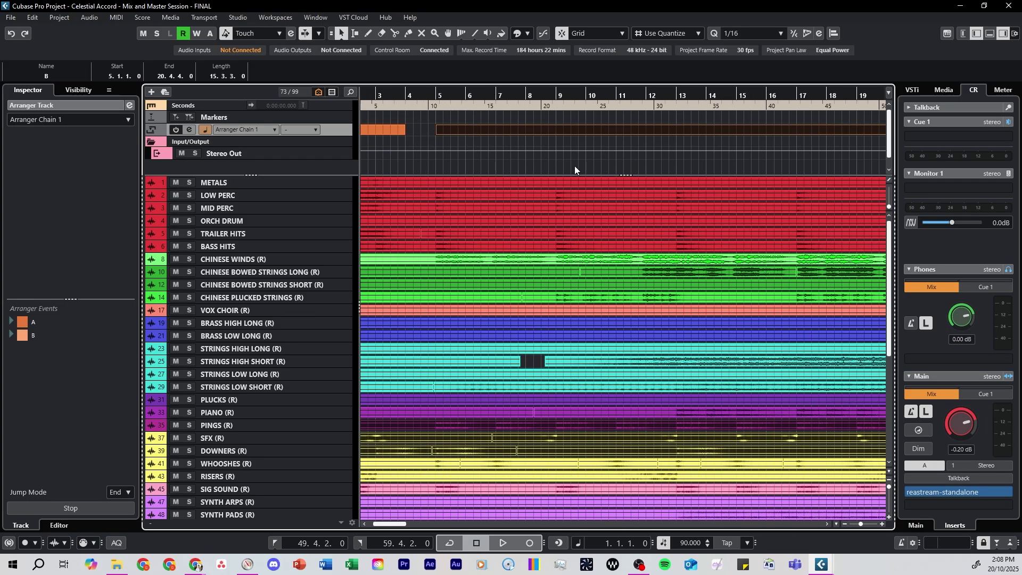
{"action": "key", "text": "h"}
{"action": "scroll", "coordinate": [612, 138], "scroll_direction": "right", "scroll_amount": 5}
{"action": "left_click_drag", "start_coordinate": [500, 129], "coordinate": [700, 129]}
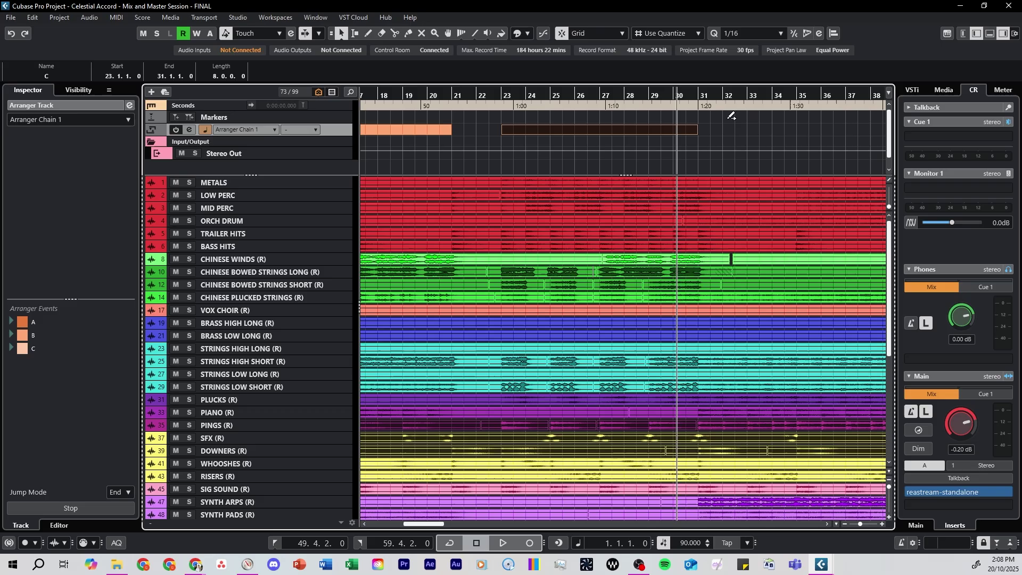
{"action": "scroll", "coordinate": [700, 130], "scroll_direction": "right", "scroll_amount": 5}
{"action": "left_click_drag", "start_coordinate": [405, 129], "coordinate": [642, 104]}
{"action": "scroll", "coordinate": [684, 132], "scroll_direction": "right", "scroll_amount": 4}
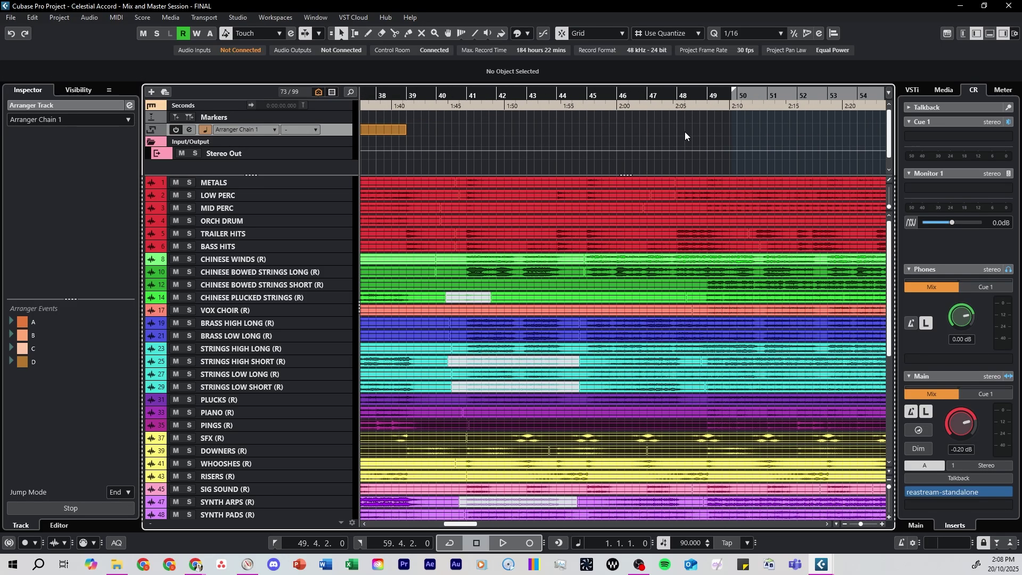
{"action": "left_click_drag", "start_coordinate": [467, 129], "coordinate": [711, 128]}
{"action": "scroll", "coordinate": [740, 136], "scroll_direction": "right", "scroll_amount": 3}
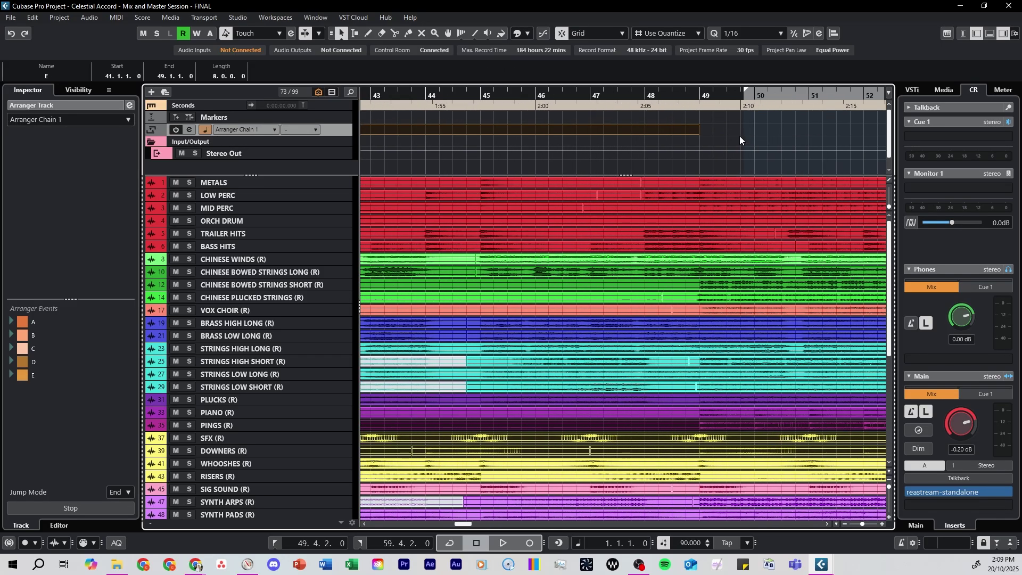
{"action": "left_click_drag", "start_coordinate": [553, 129], "coordinate": [887, 130]}
Finish section F, append it to Arranger Chain 1, and play the chain
{"action": "key", "text": "g"}
{"action": "key", "text": "g"}
{"action": "key", "text": "g"}
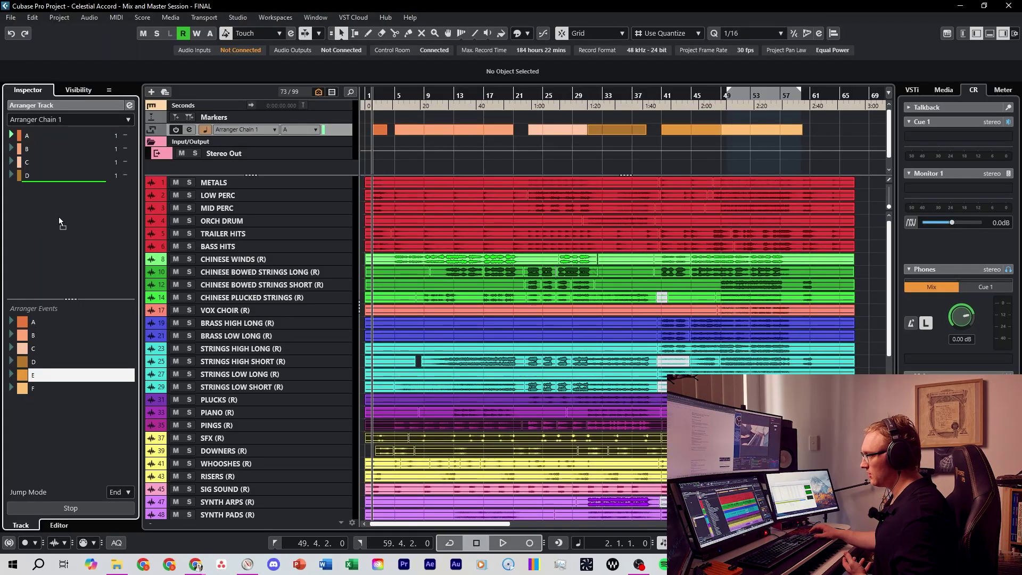
{"action": "double_click", "coordinate": [53, 389]}
{"action": "key", "text": "space"}
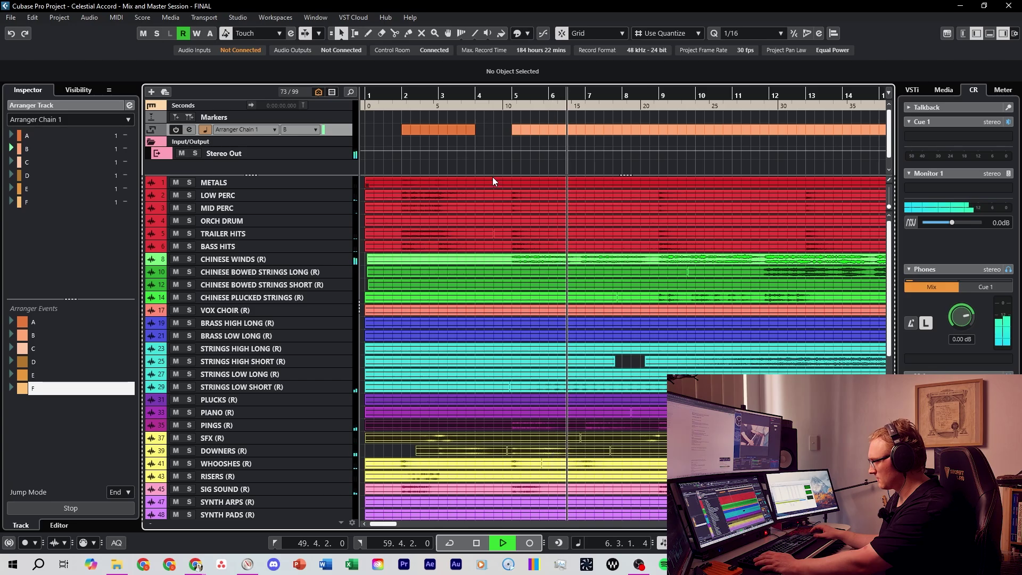
{"action": "scroll", "coordinate": [559, 207], "scroll_direction": "down", "scroll_amount": 5}
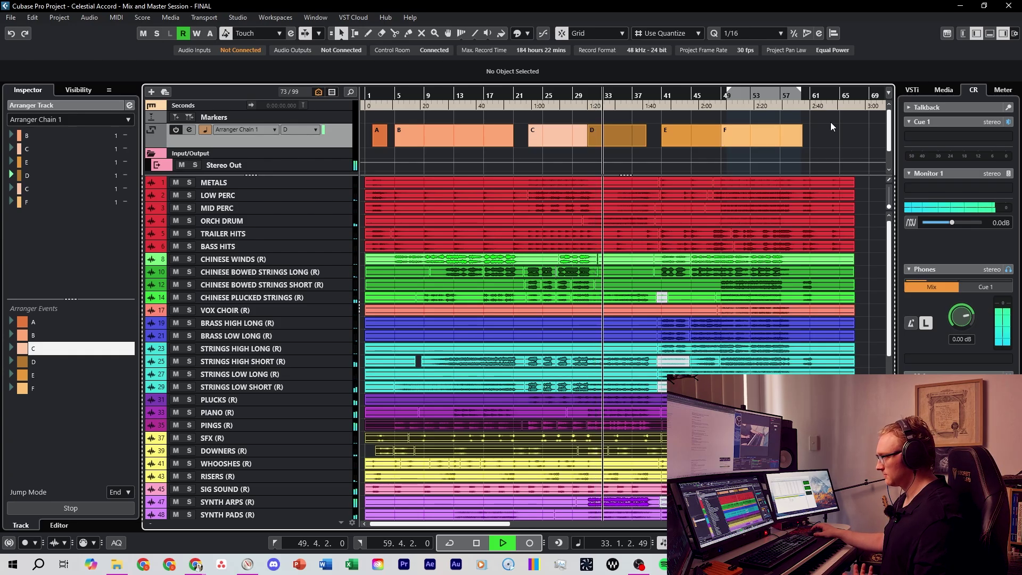
Play briefly from inside section E, then insert section A into the chain after E
{"action": "left_click", "coordinate": [708, 96]}
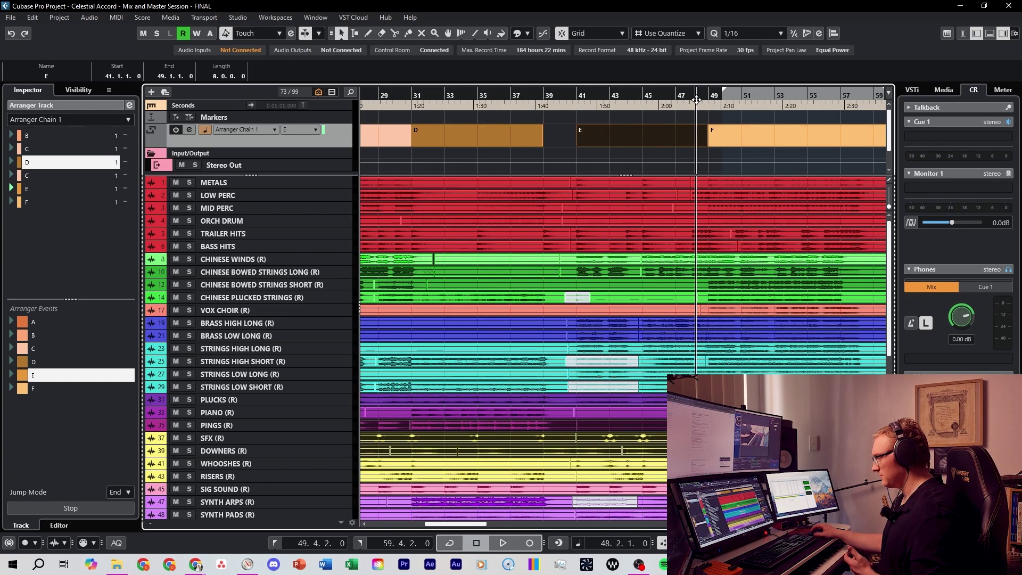
{"action": "key", "text": "space"}
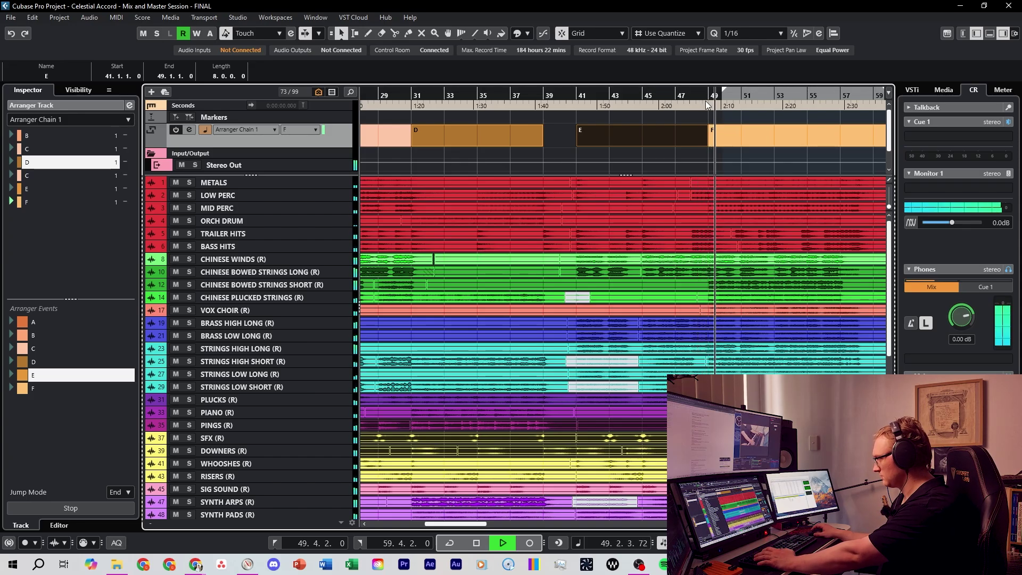
{"action": "key", "text": "space"}
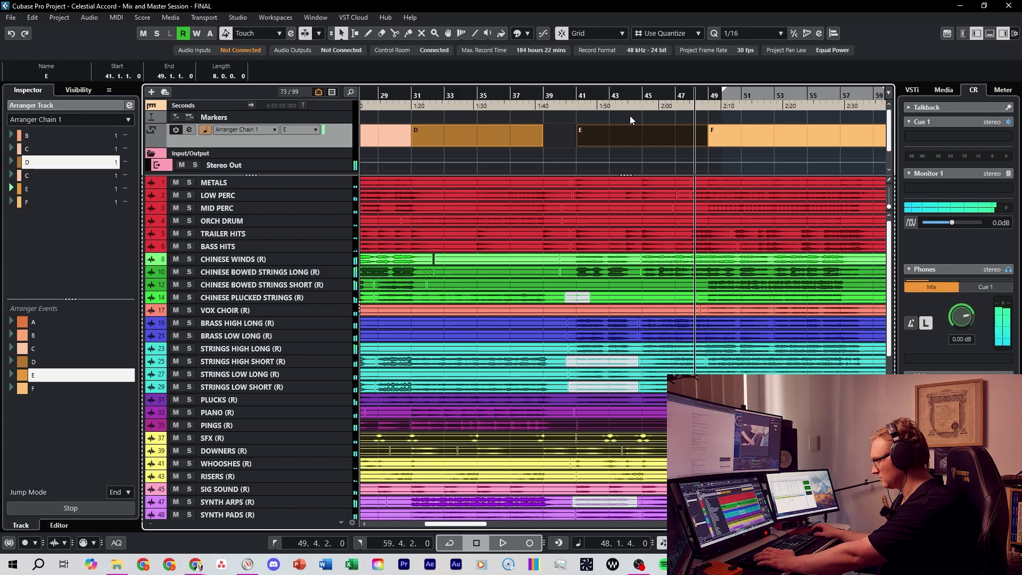
{"action": "left_click_drag", "start_coordinate": [74, 319], "coordinate": [86, 204]}
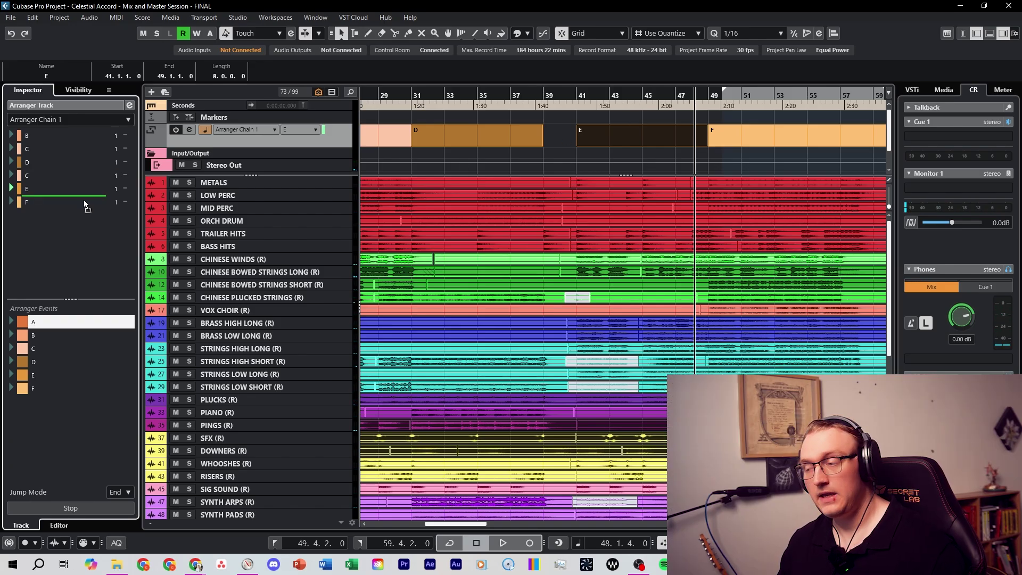
Play the E-to-A transition from near bar 46 with the view following playback, then stop
{"action": "key", "text": "KP_Subtract"}
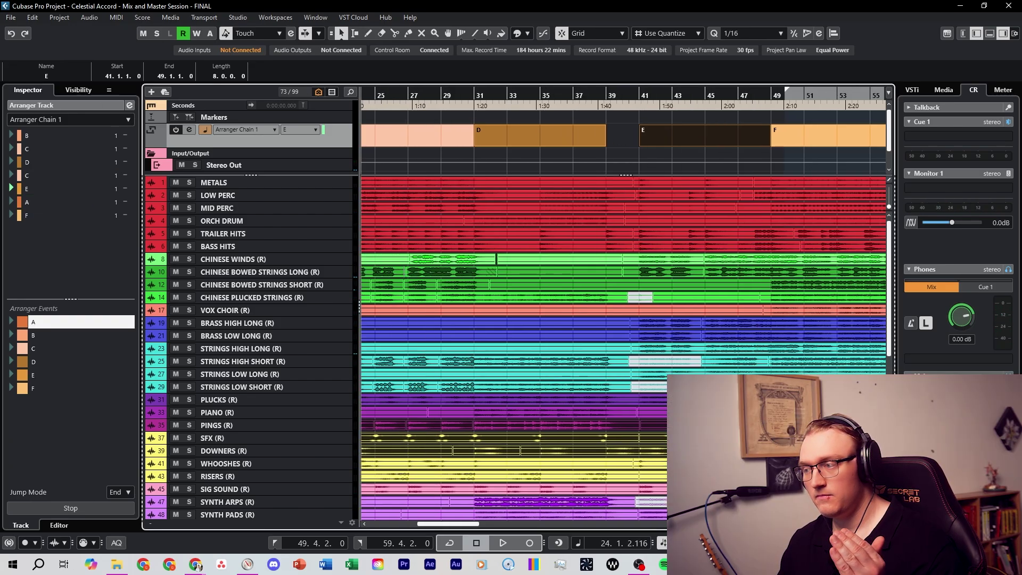
{"action": "left_click", "coordinate": [748, 94]}
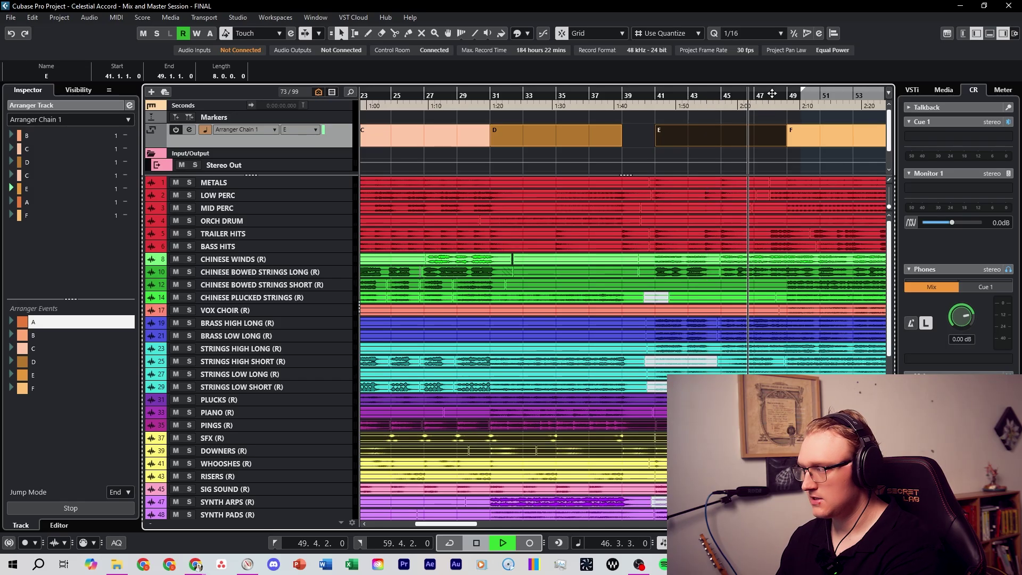
{"action": "key", "text": "space"}
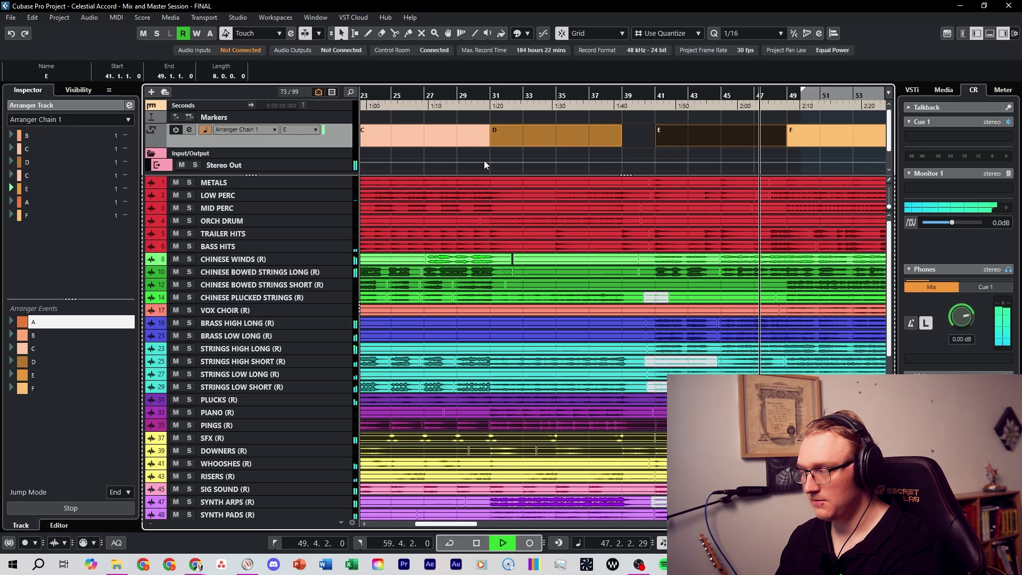
{"action": "key", "text": "f"}
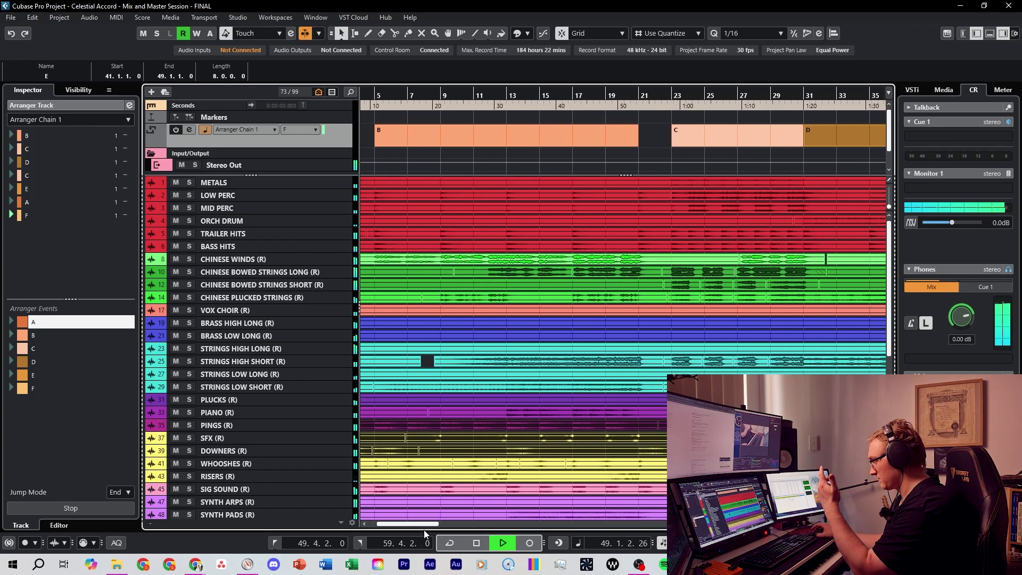
{"action": "left_click_drag", "start_coordinate": [425, 526], "coordinate": [487, 515]}
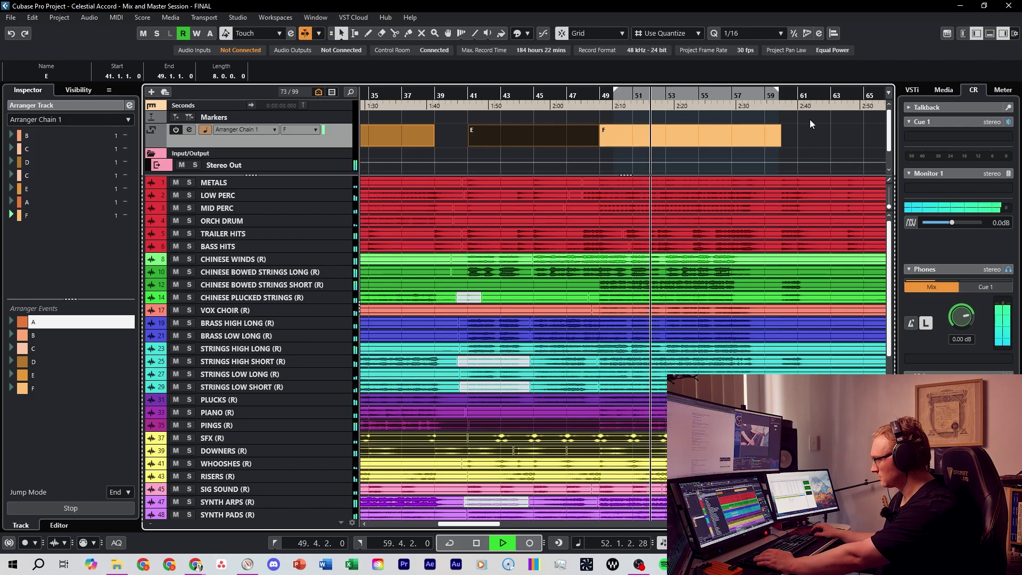
{"action": "left_click", "coordinate": [808, 121]}
{"action": "key", "text": "space"}
Select section E and create a new, second arranger chain
{"action": "left_click", "coordinate": [502, 142]}
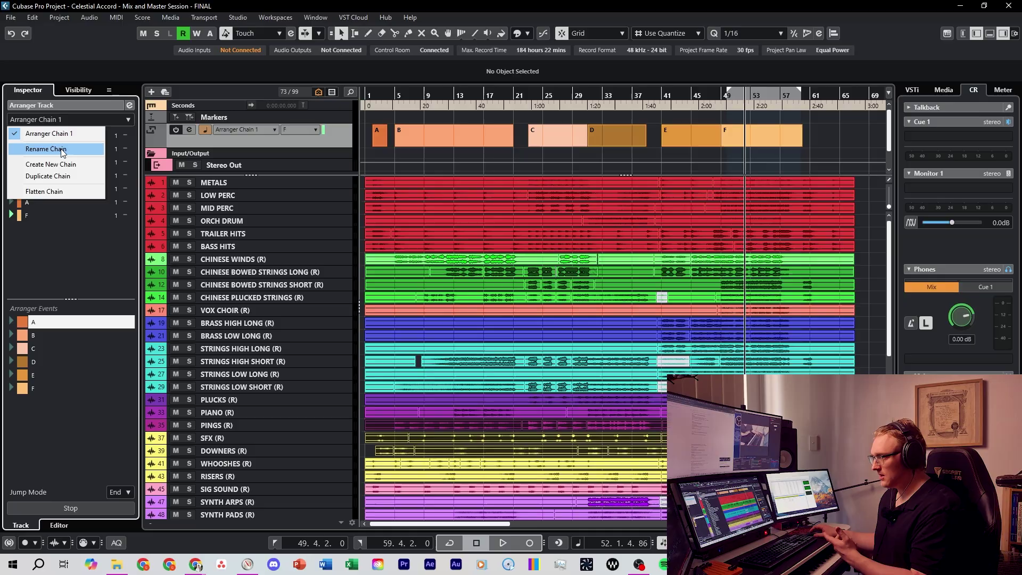
{"action": "left_click", "coordinate": [62, 150]}
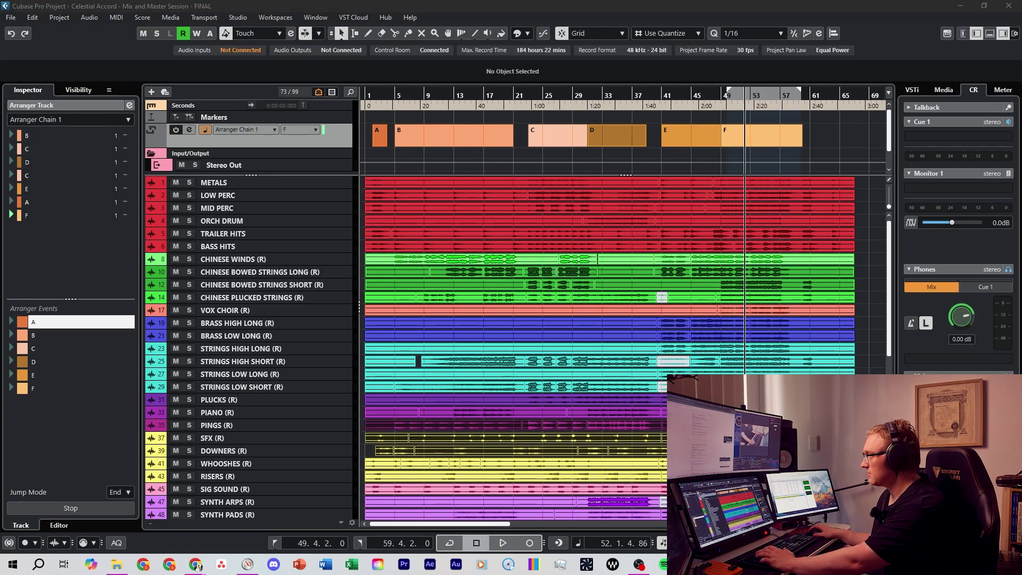
{"action": "left_click_drag", "start_coordinate": [232, 163], "coordinate": [295, 204]}
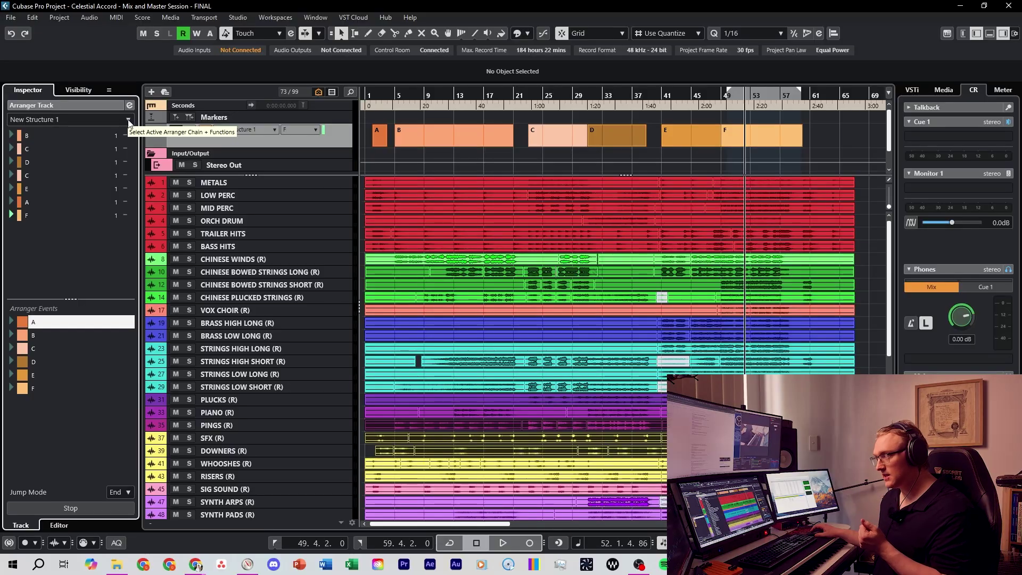
{"action": "left_click", "coordinate": [128, 119]}
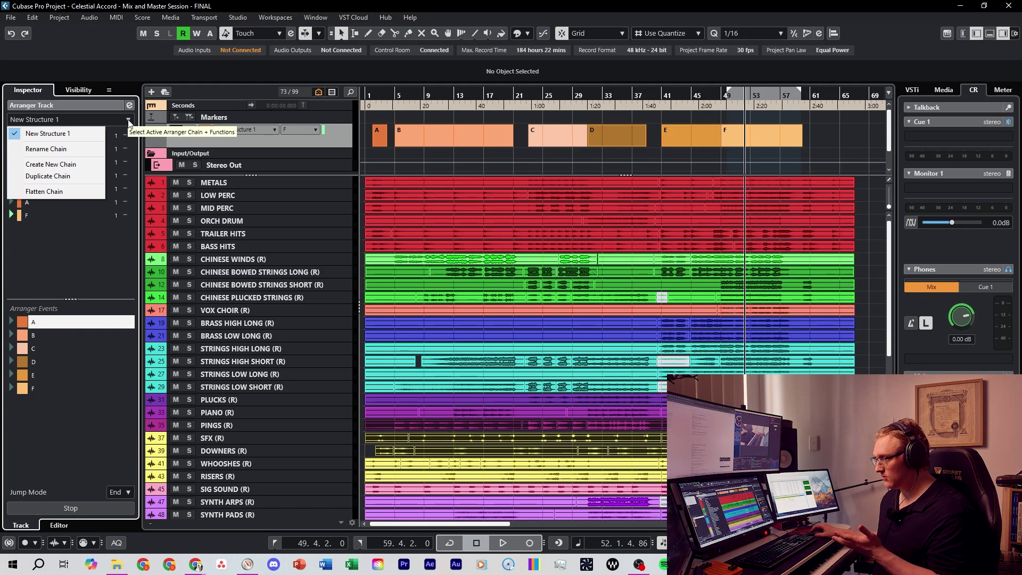
{"action": "left_click", "coordinate": [75, 165]}
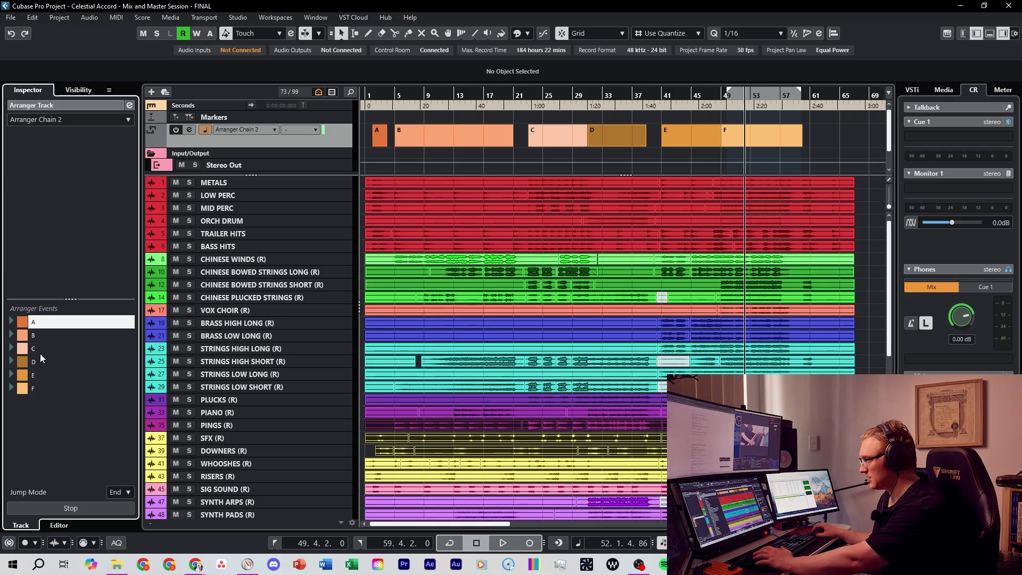
Add sections E, A and F to the new chain in that order
{"action": "left_click_drag", "start_coordinate": [53, 372], "coordinate": [56, 187]}
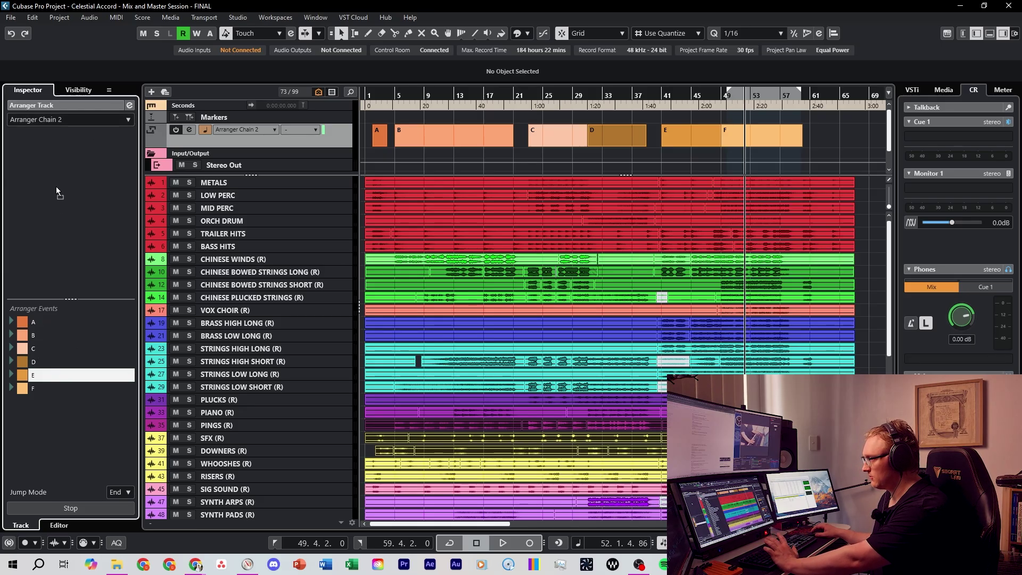
{"action": "left_click", "coordinate": [43, 323]}
{"action": "left_click_drag", "start_coordinate": [41, 321], "coordinate": [39, 260]}
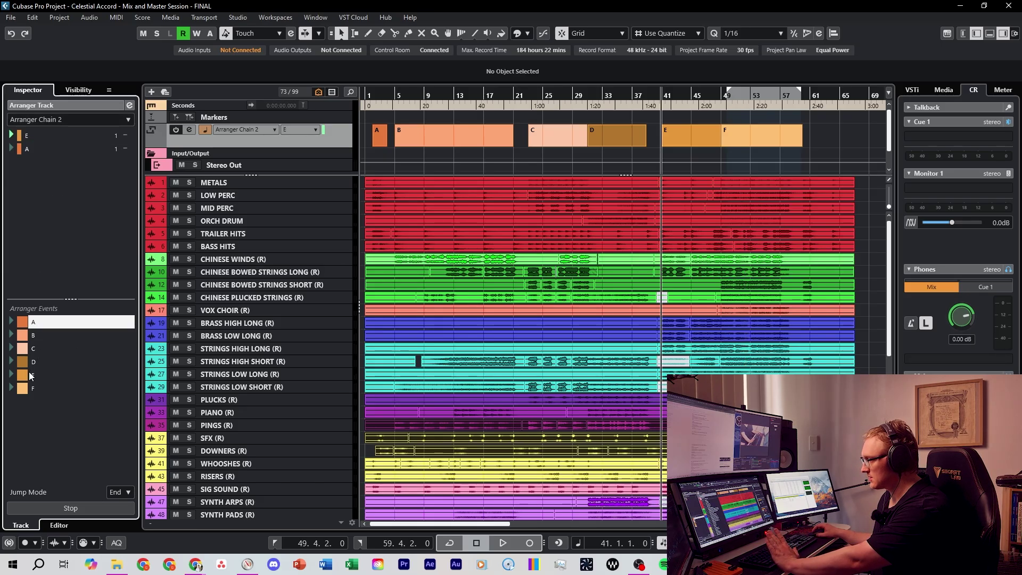
{"action": "left_click_drag", "start_coordinate": [32, 388], "coordinate": [43, 323]}
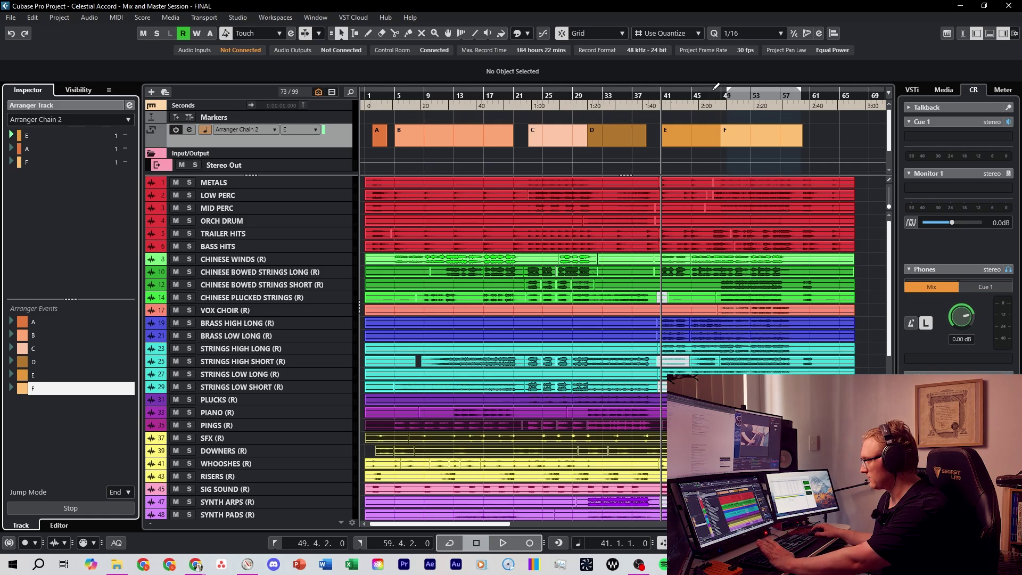
Audition the chain's ending from around bar 48, then stop playback
{"action": "left_click", "coordinate": [717, 98]}
{"action": "key", "text": "space"}
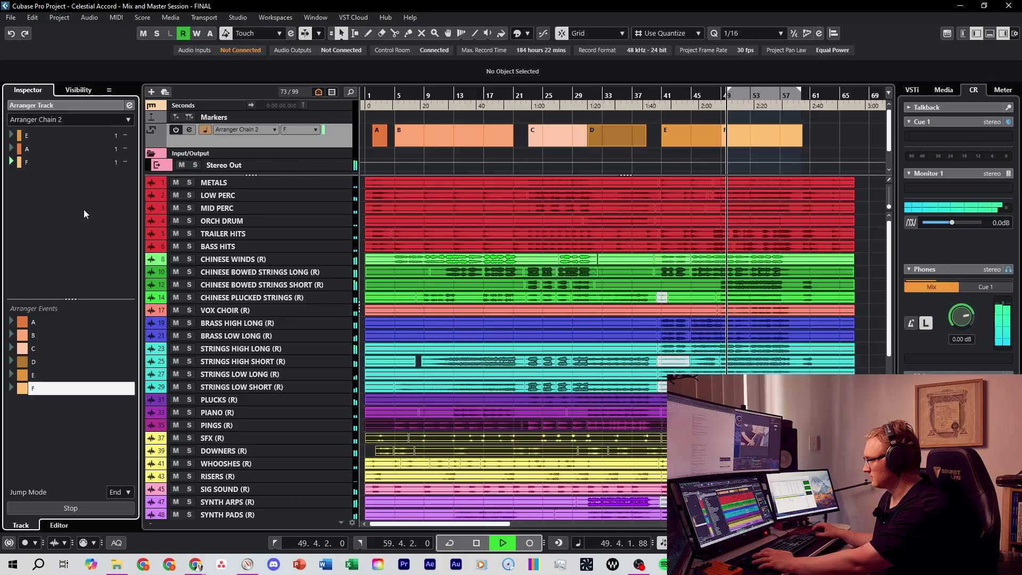
{"action": "key", "text": "space"}
{"action": "left_click", "coordinate": [69, 119]}
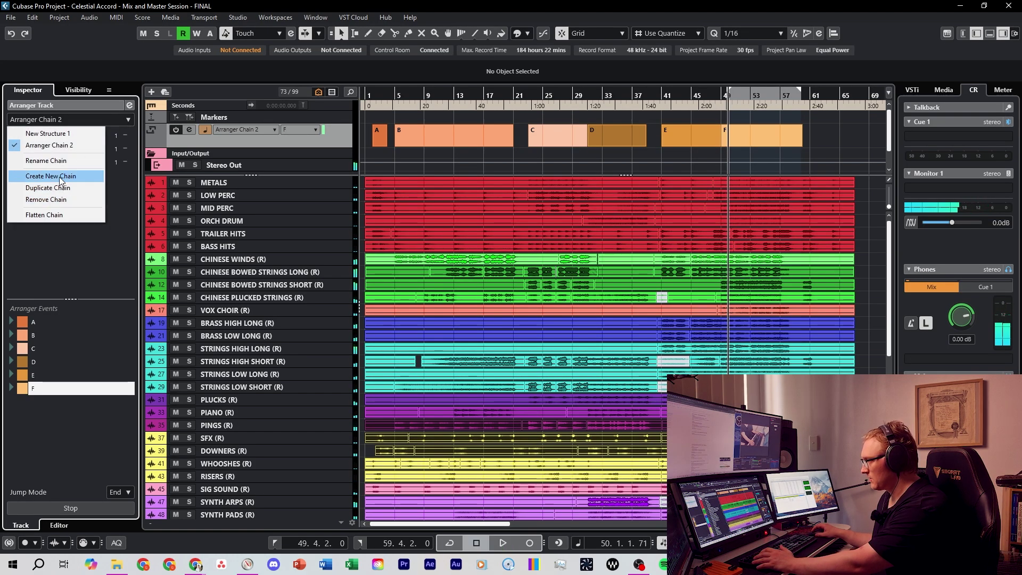
Name the second arranger chain 'End Part New'
{"action": "left_click", "coordinate": [46, 161]}
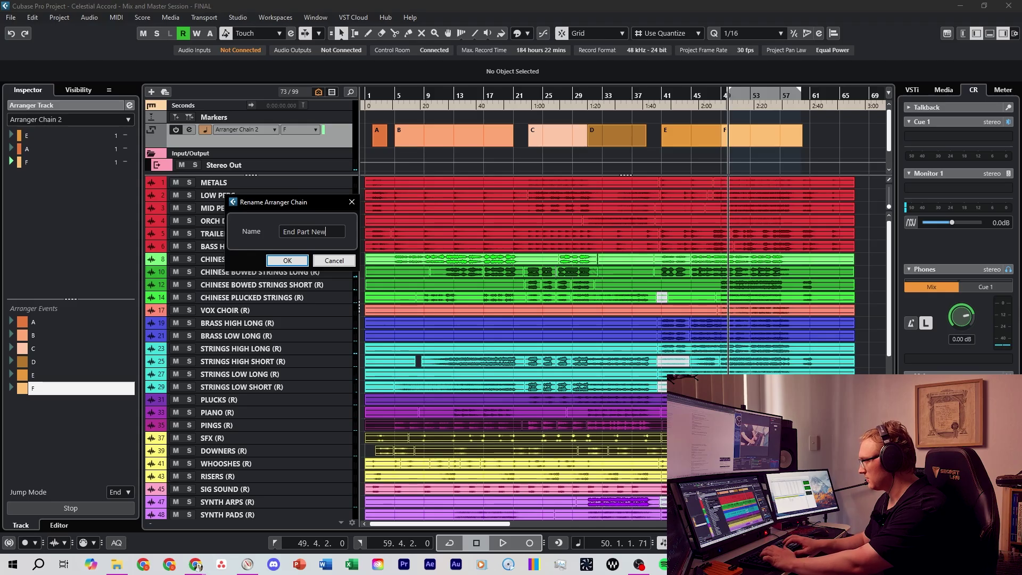
{"action": "type", "text": "End Part New"}
{"action": "key", "text": "Return"}
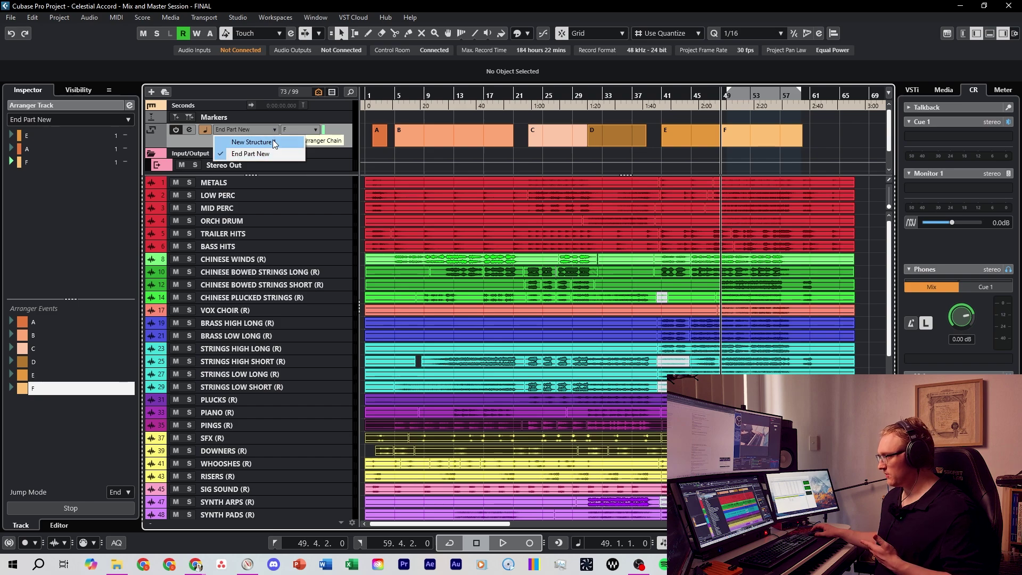
Start playback, switch the current arranger chain to New Structure 1, then stop
{"action": "left_click", "coordinate": [118, 119]}
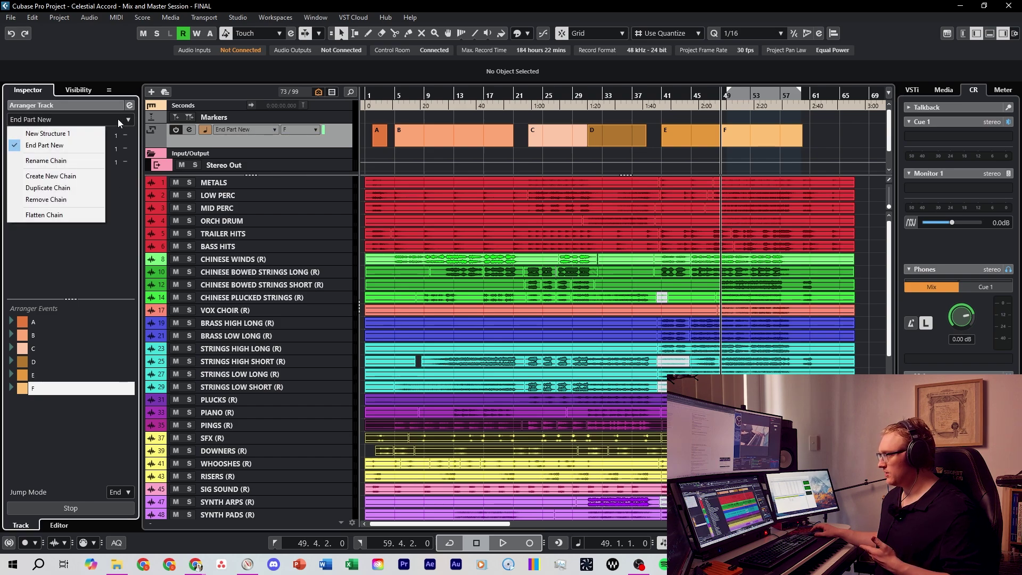
{"action": "left_click", "coordinate": [58, 237]}
{"action": "key", "text": "space"}
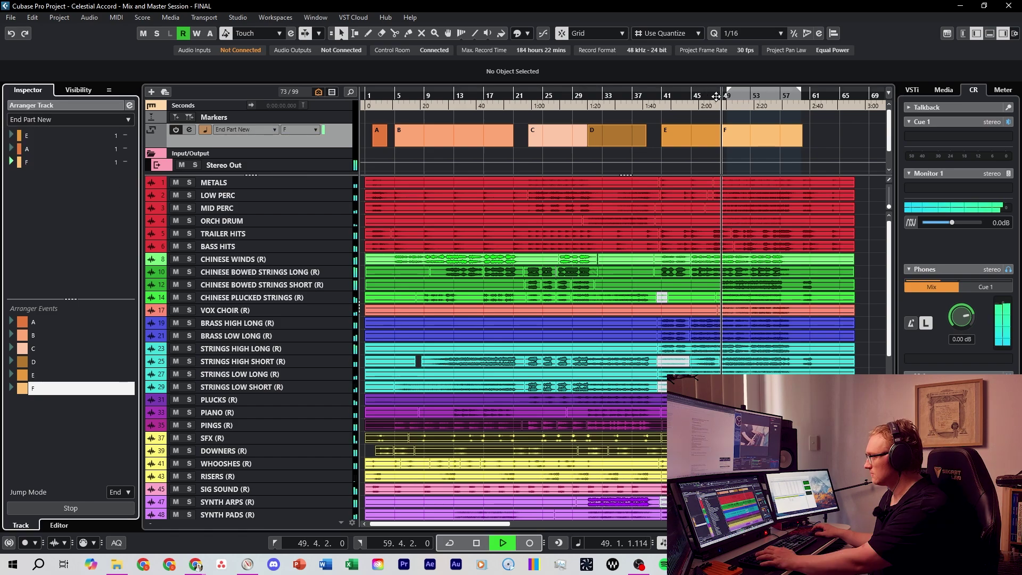
{"action": "left_click", "coordinate": [246, 129]}
{"action": "left_click", "coordinate": [257, 143]}
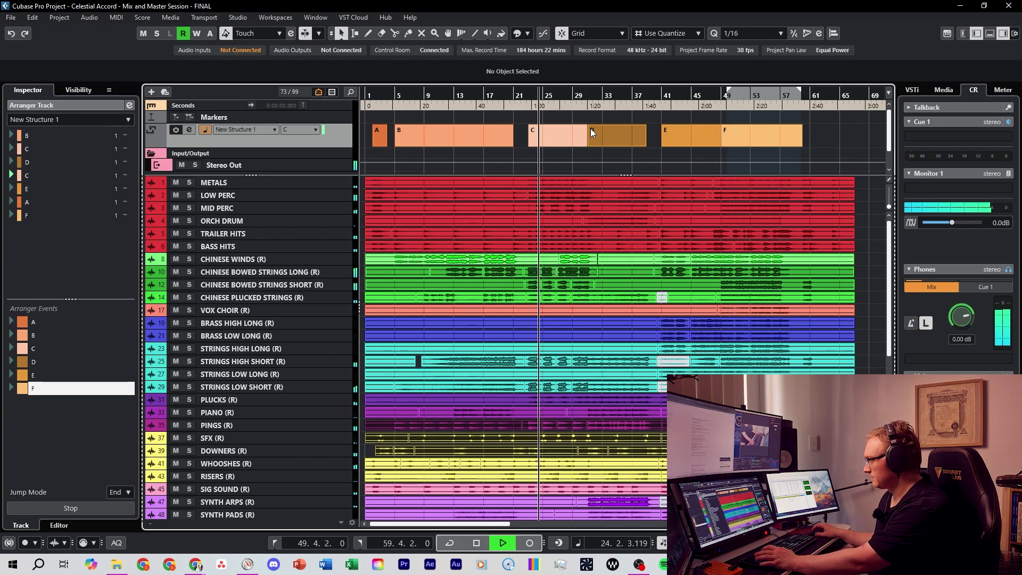
{"action": "key", "text": "space"}
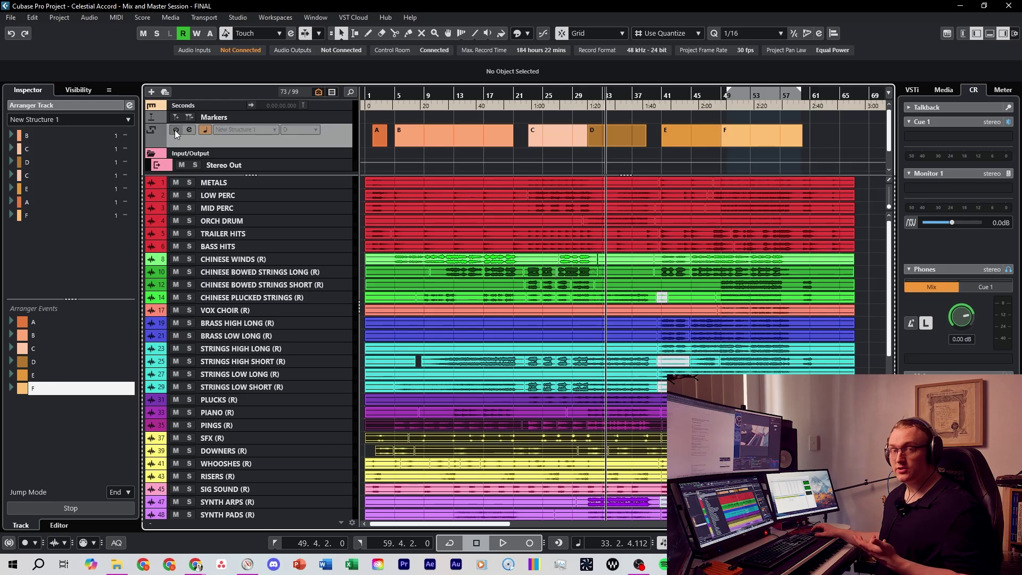
Play the project from the start, jumping to bars 19, 37 and 29
{"action": "left_click", "coordinate": [379, 98]}
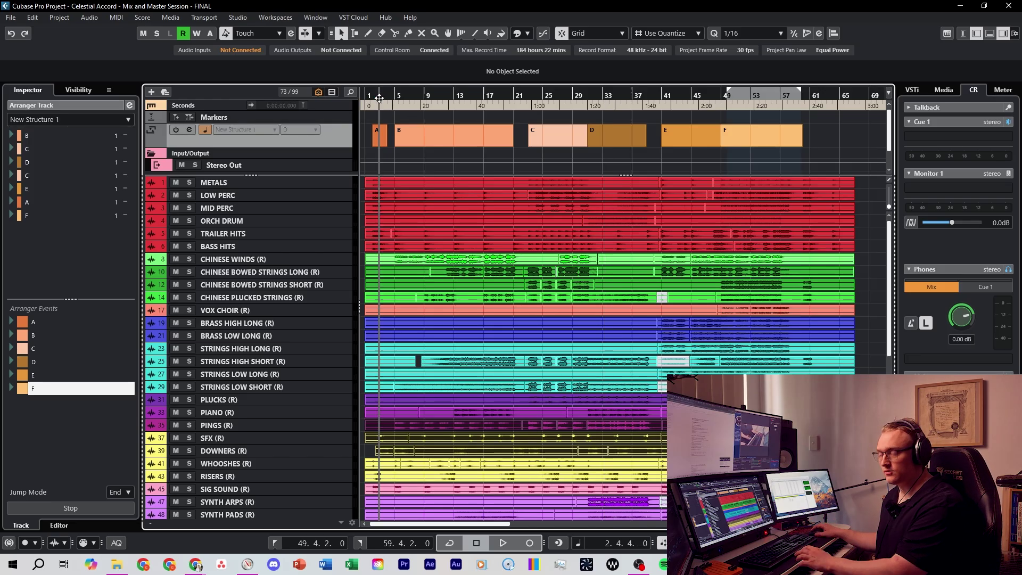
{"action": "key", "text": "space"}
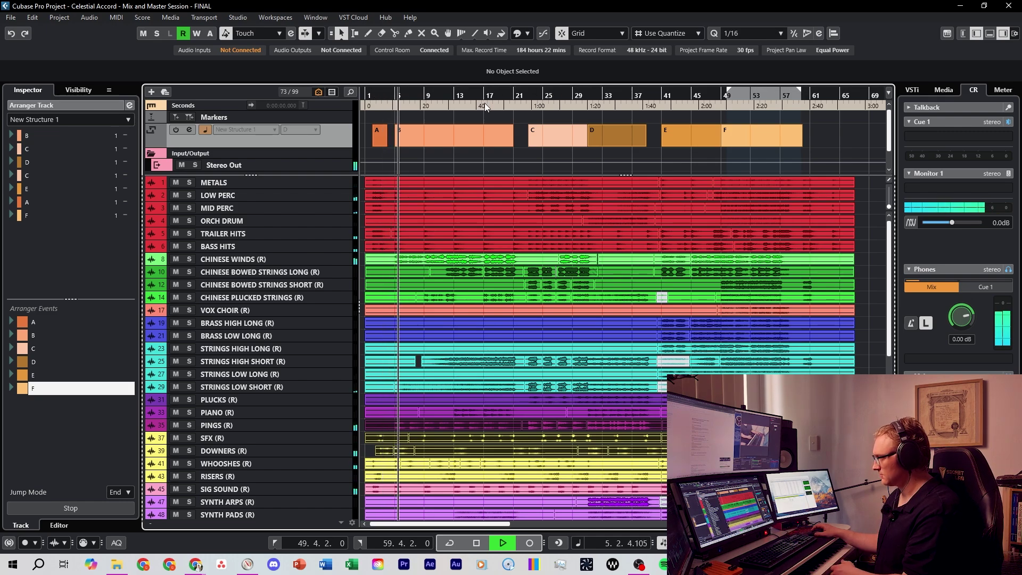
{"action": "left_click", "coordinate": [504, 95]}
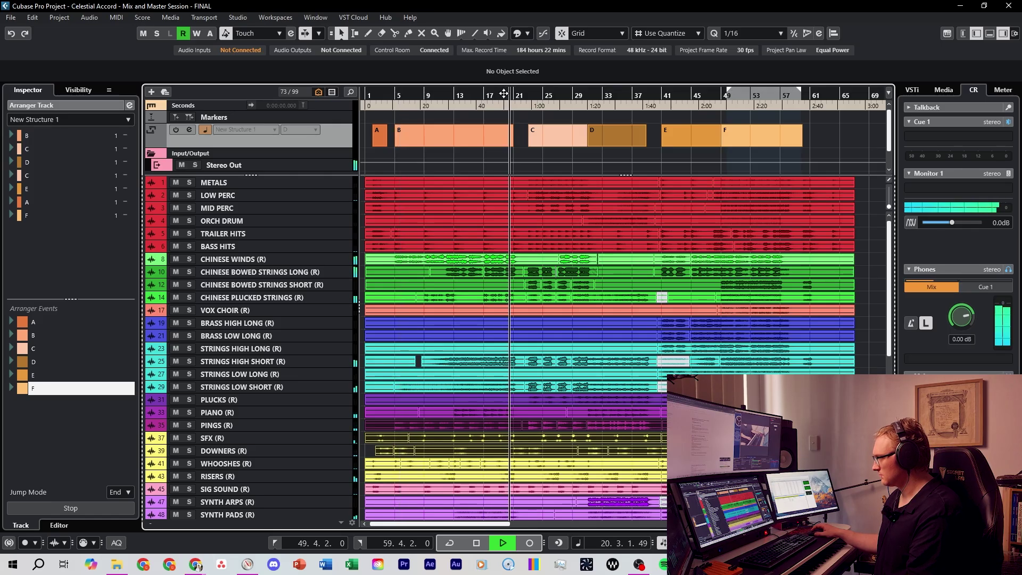
{"action": "left_click", "coordinate": [638, 96]}
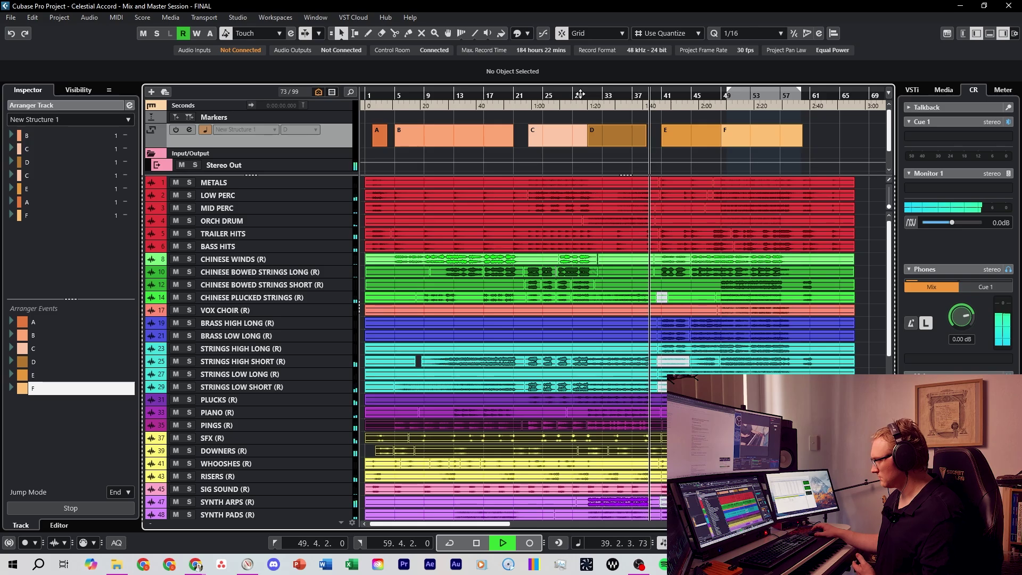
{"action": "left_click", "coordinate": [580, 96]}
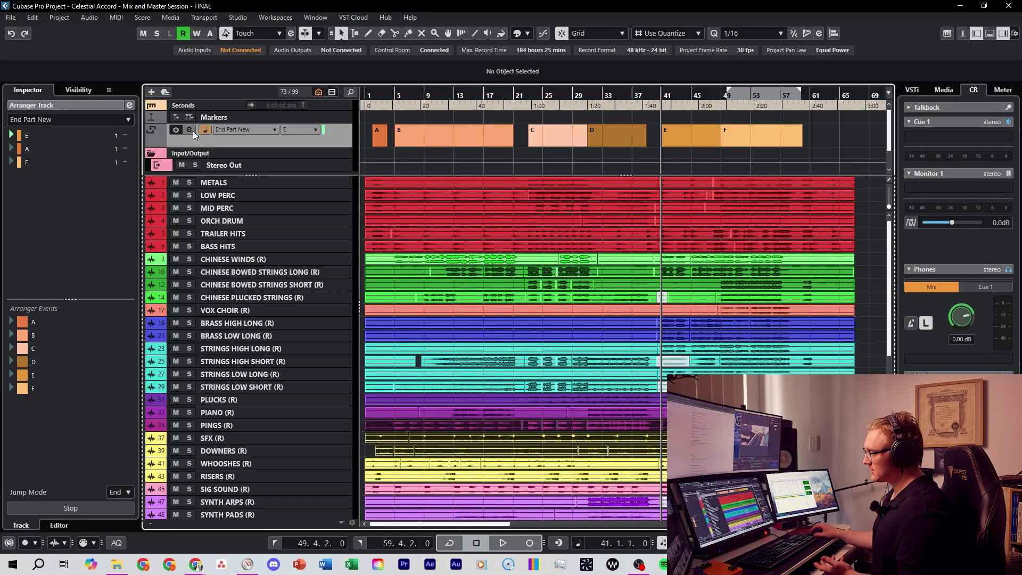
Open the Arranger Editor and show the Flatten Chain settings with New Project as destination
{"action": "left_click", "coordinate": [190, 130]}
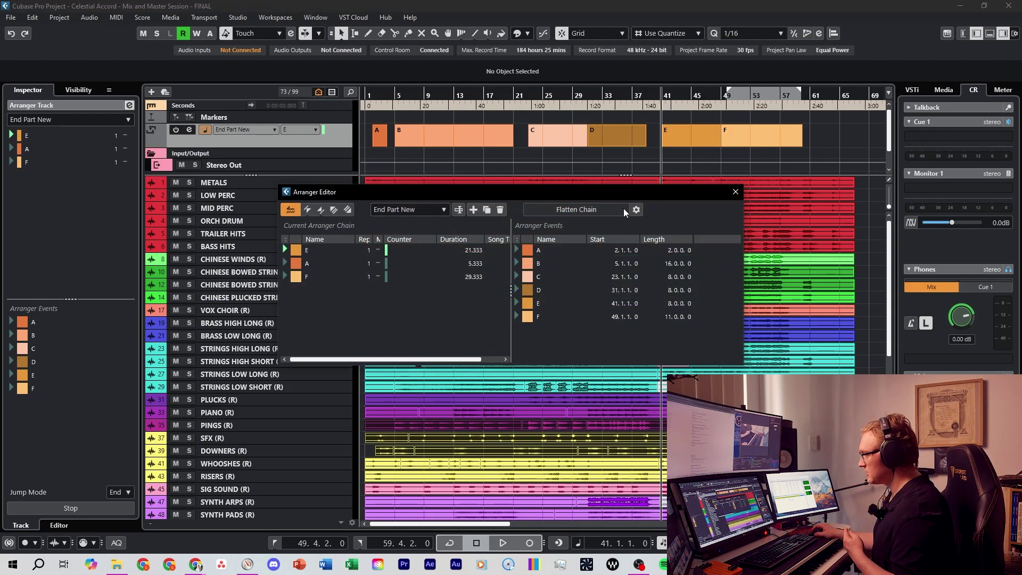
{"action": "left_click", "coordinate": [637, 209]}
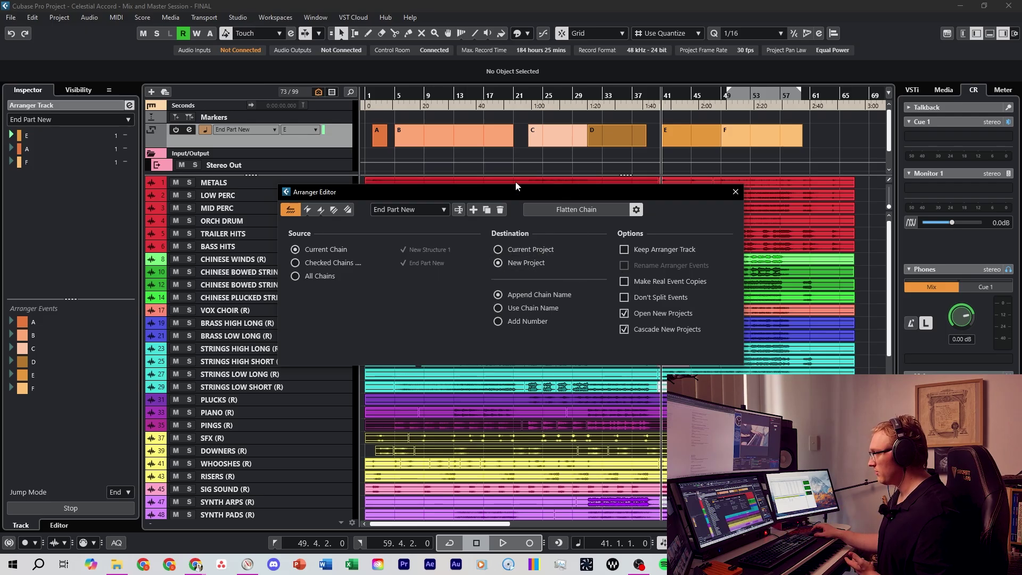
Confirm End Part New in the Arranger Editor's chain list for flattening
{"action": "left_click", "coordinate": [414, 209]}
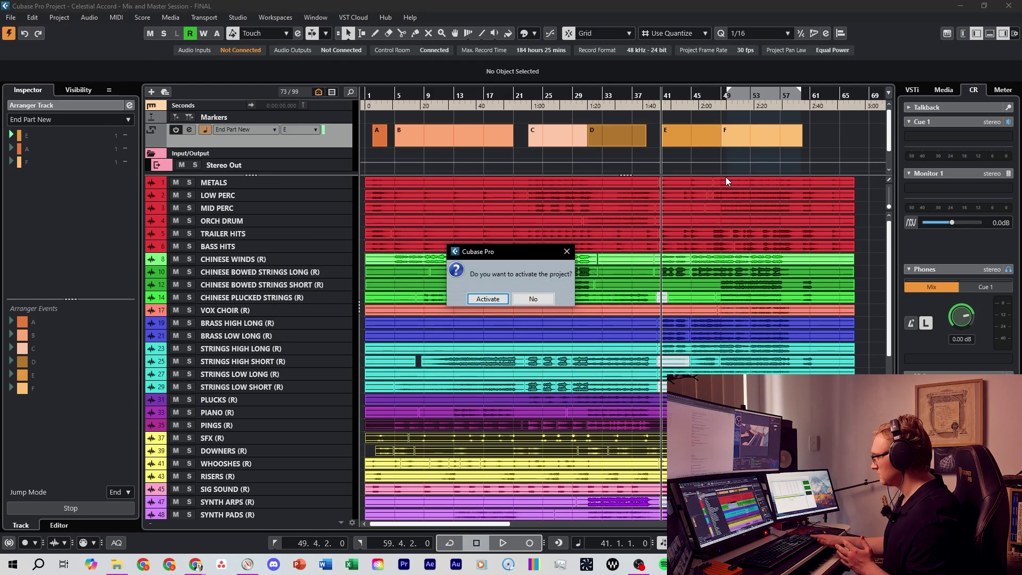
Activate the flattened 'FINAL (End Part New)-02' project and rearrange the windows to show it
{"action": "key", "text": "Return"}
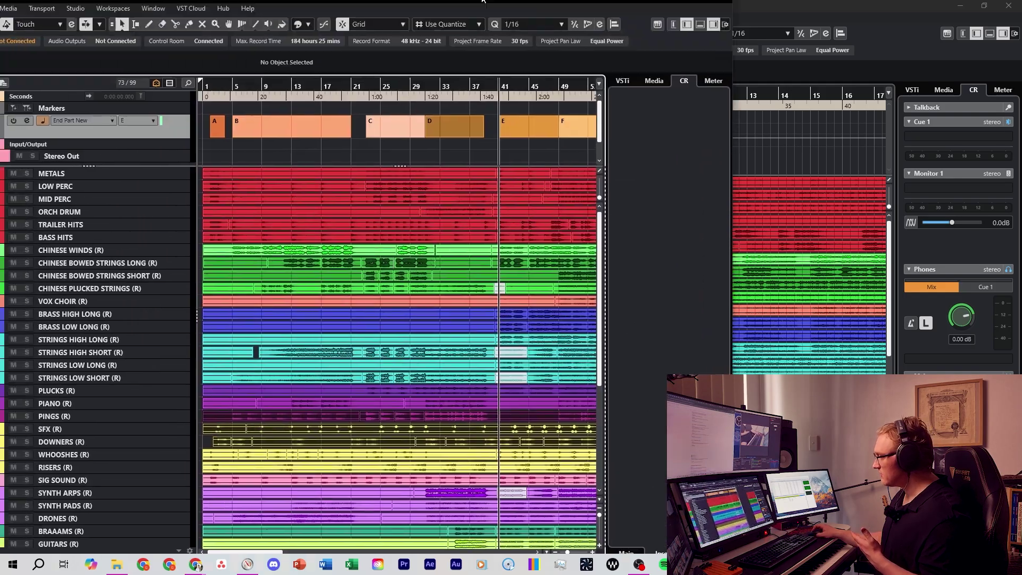
{"action": "left_click_drag", "start_coordinate": [773, 5], "coordinate": [773, 60]}
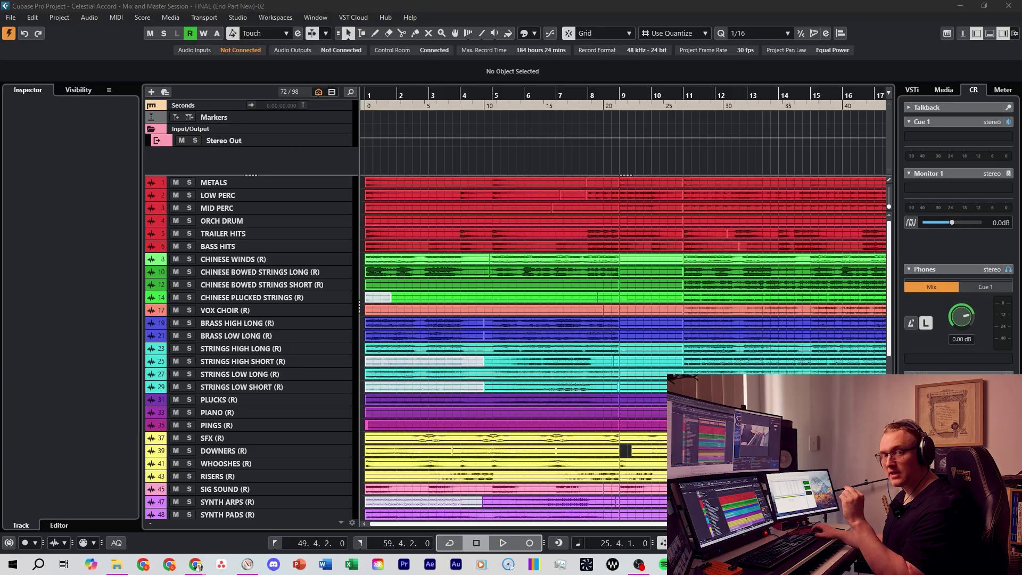
{"action": "left_click", "coordinate": [586, 94]}
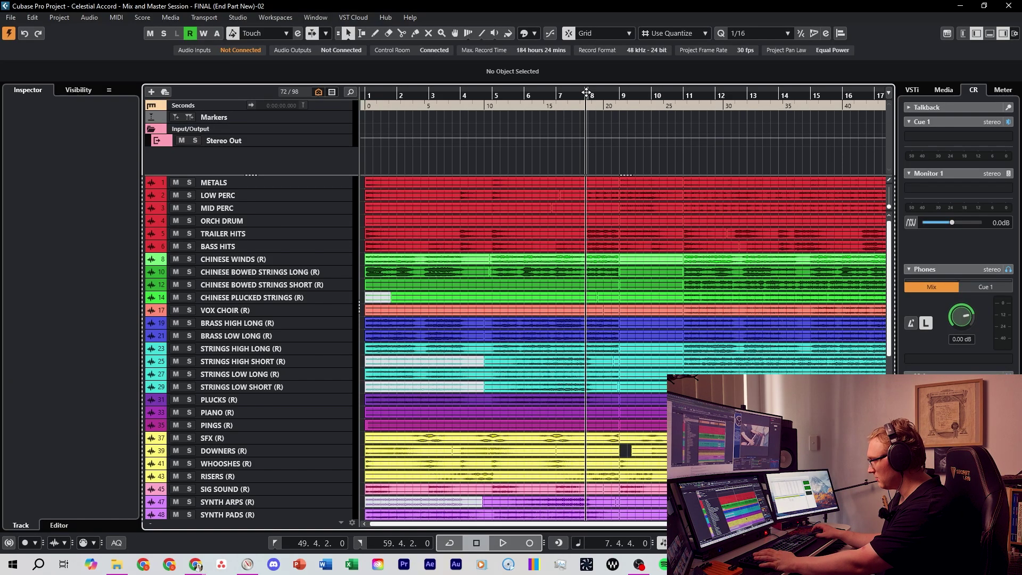
{"action": "key", "text": "space"}
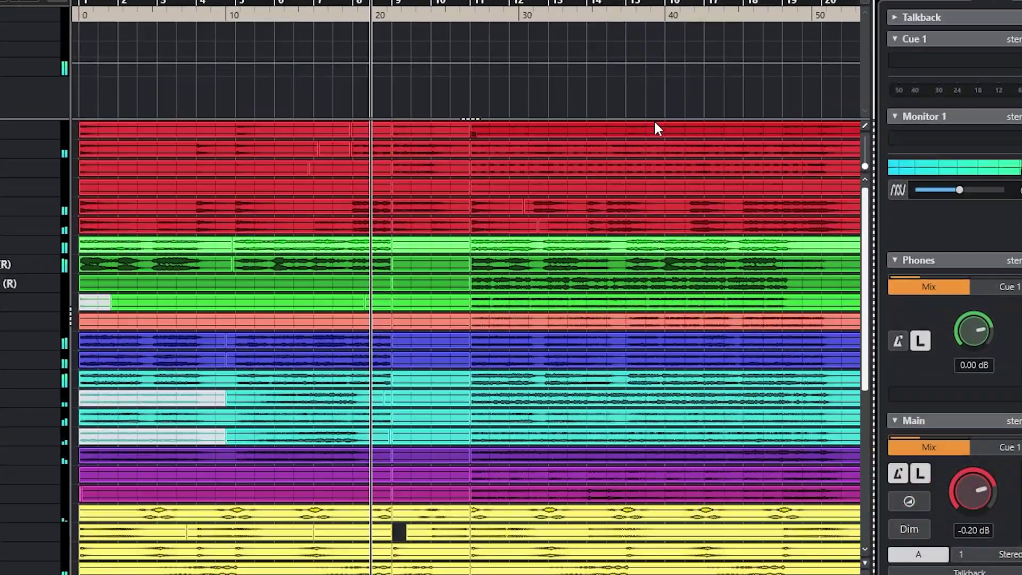
{"action": "key", "text": "g"}
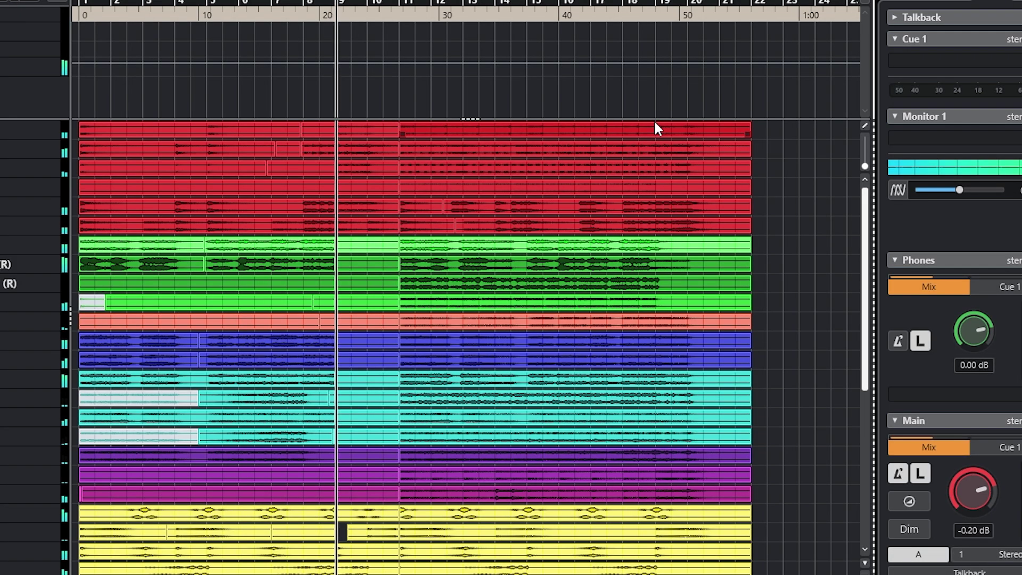